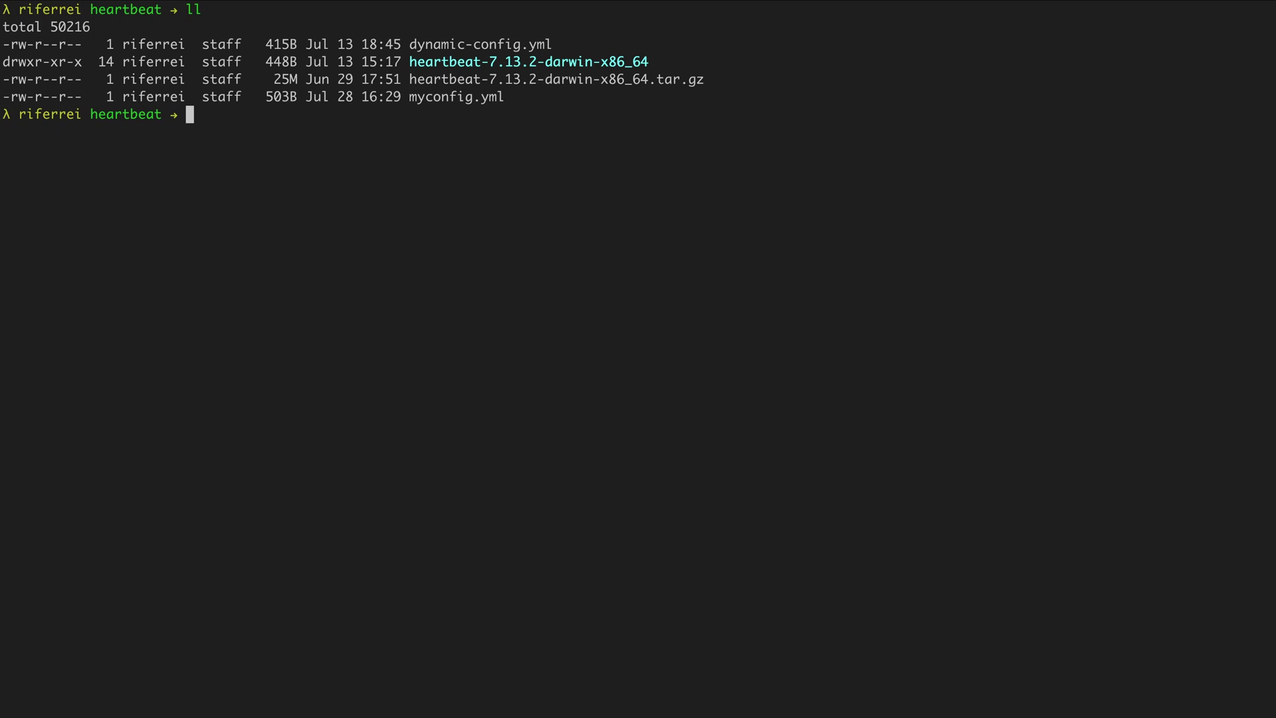
pyautogui.write('vi')
# Step: Open myconfig.yml in vim and enter insert mode
pyautogui.press('Right')
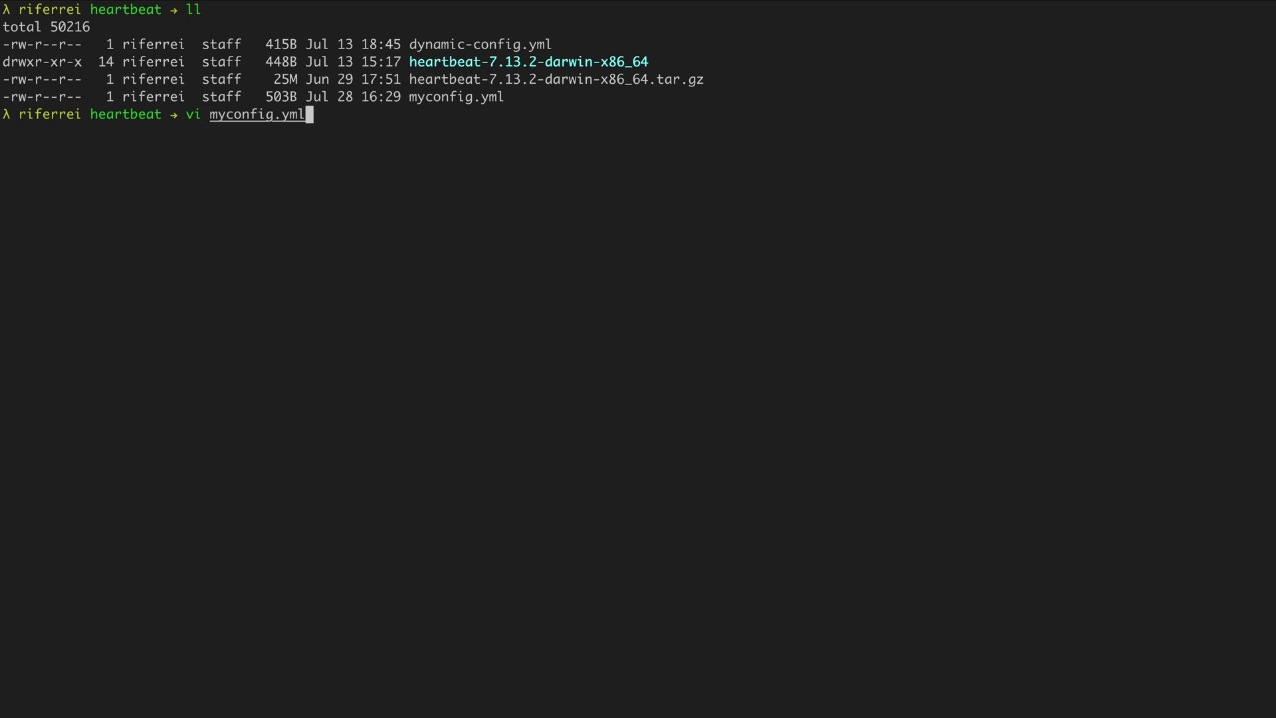
pyautogui.press('Return')
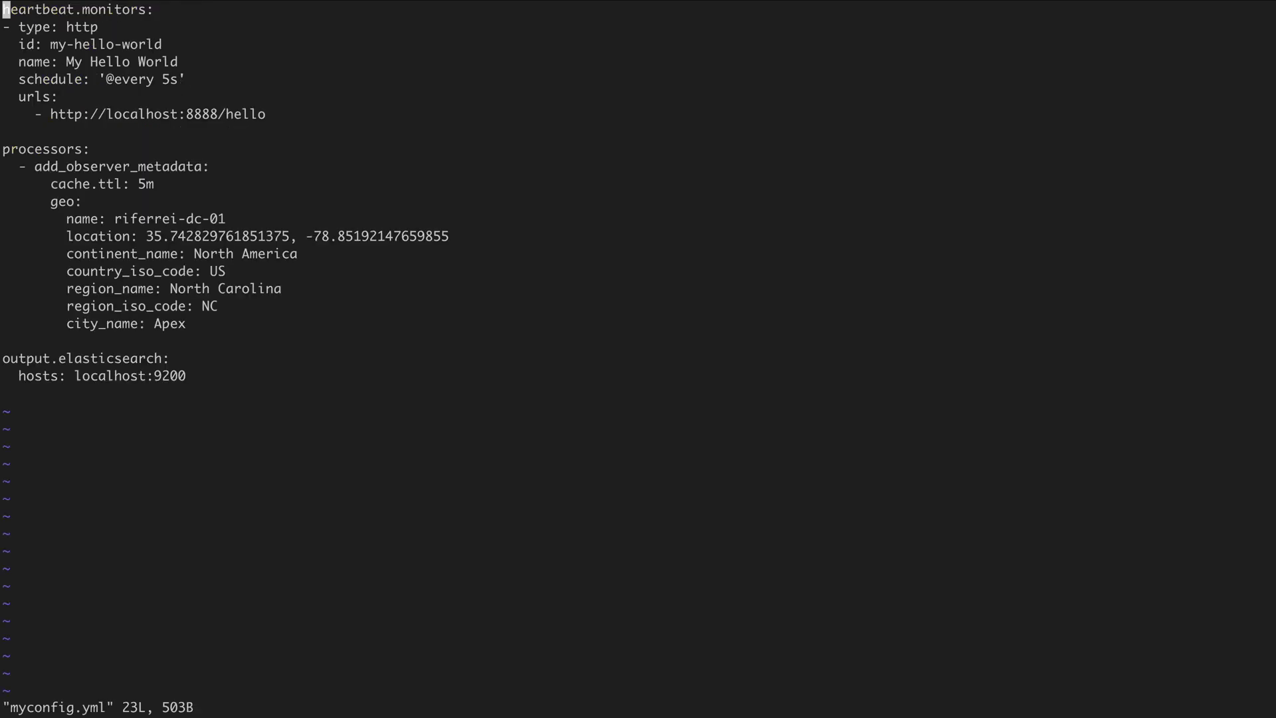
pyautogui.press('i')
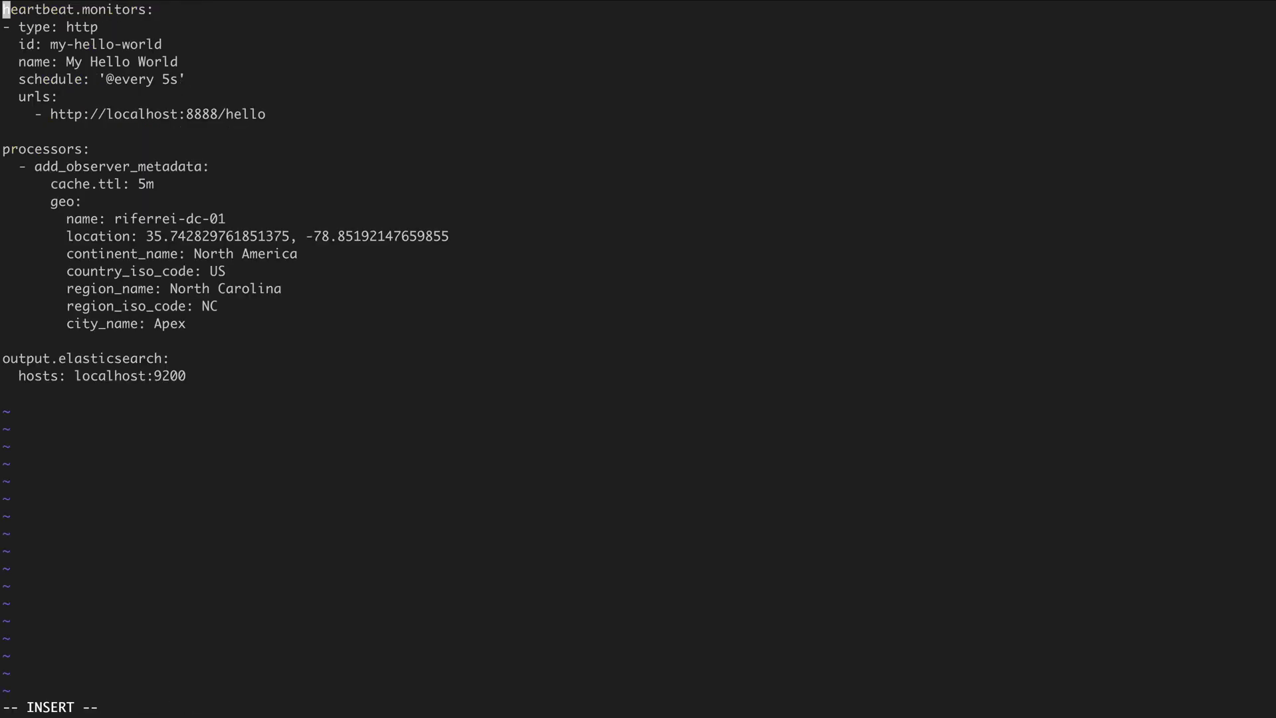
pyautogui.press('Down')
pyautogui.press('Return')
pyautogui.press('Up')
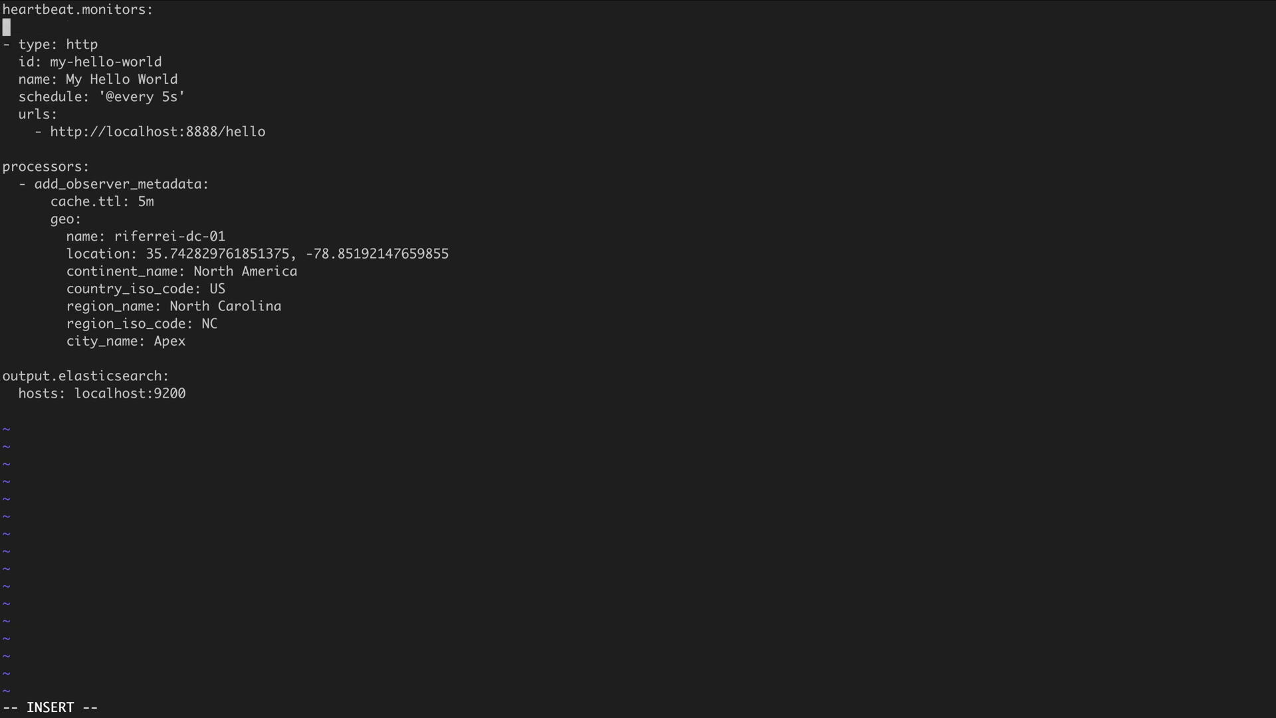
pyautogui.write('- typ')
pyautogui.write('e: http')
pyautogui.press('Return')
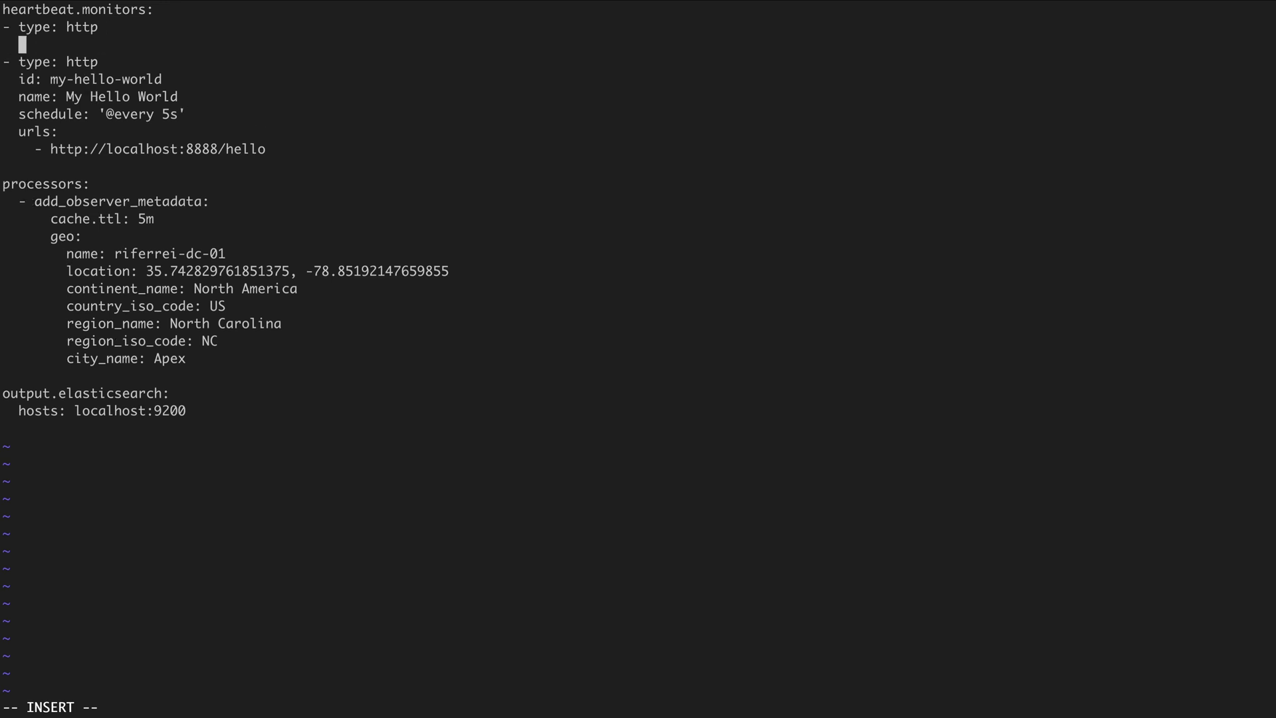
pyautogui.write('id: elastic')
pyautogui.press('Return')
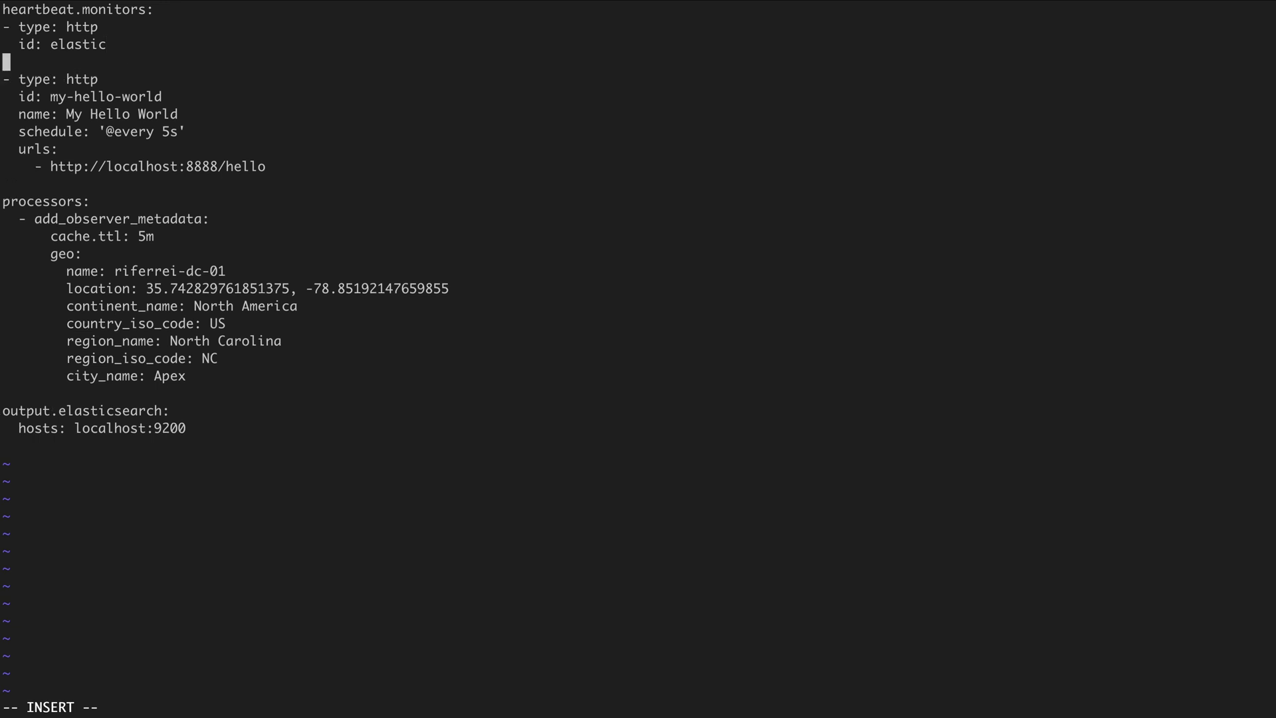
pyautogui.write('name')
pyautogui.write(': Ela')
pyautogui.write('stic')
pyautogui.press('Return')
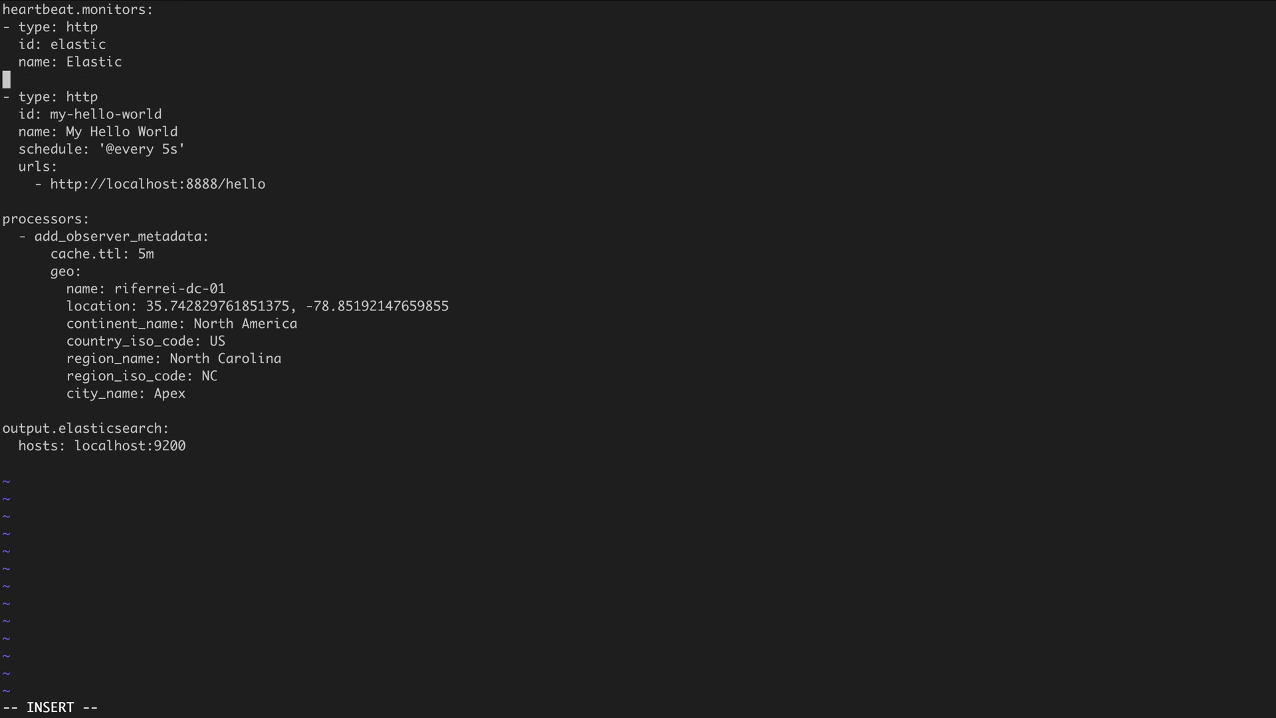
pyautogui.write('schedule')
pyautogui.write(": '")
pyautogui.write('@')
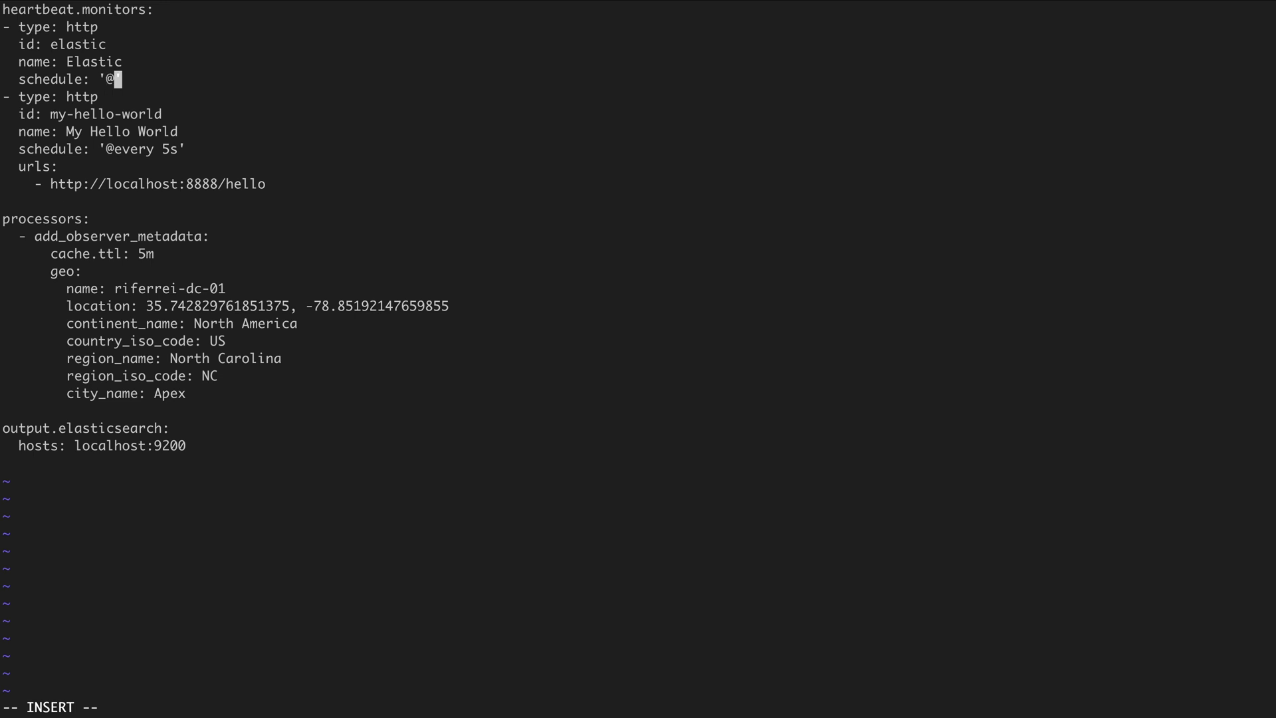
pyautogui.write('every 5')
pyautogui.write("s'")
pyautogui.press('Return')
pyautogui.write('ur')
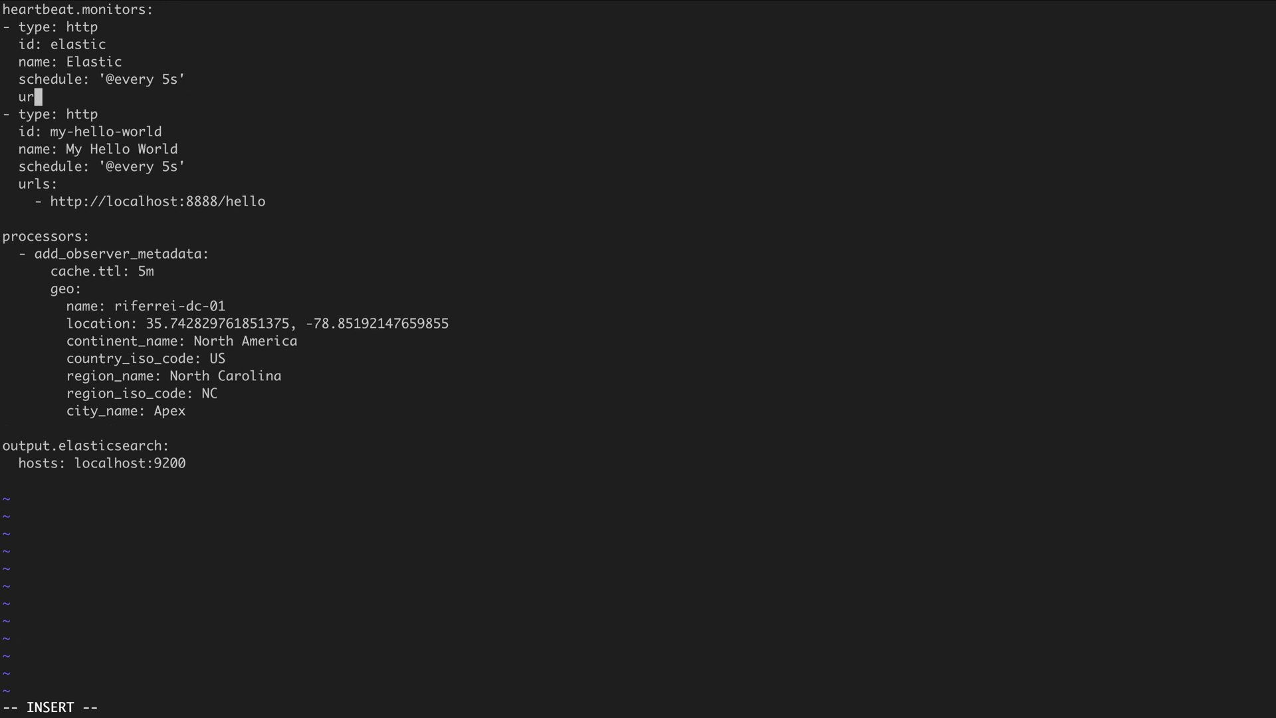
pyautogui.write('ls:')
pyautogui.press('Return')
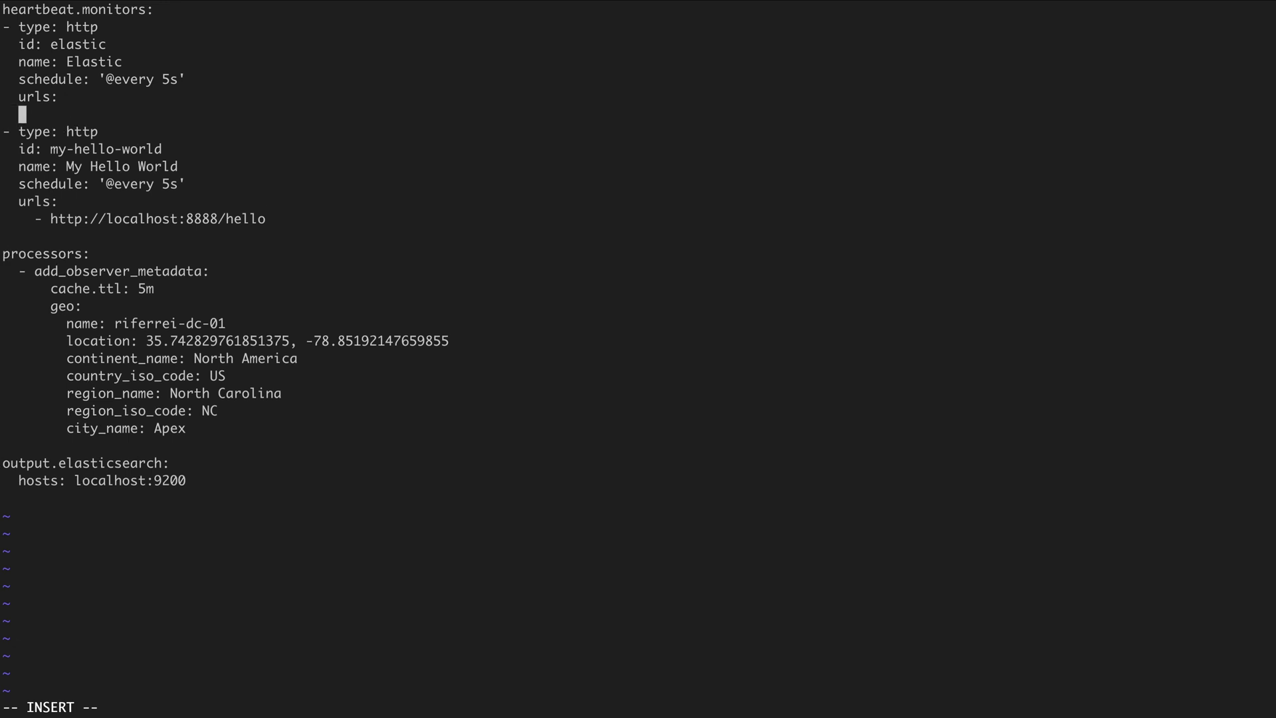
pyautogui.write('- ')
pyautogui.write('https:/')
pyautogui.write('/elastic.co')
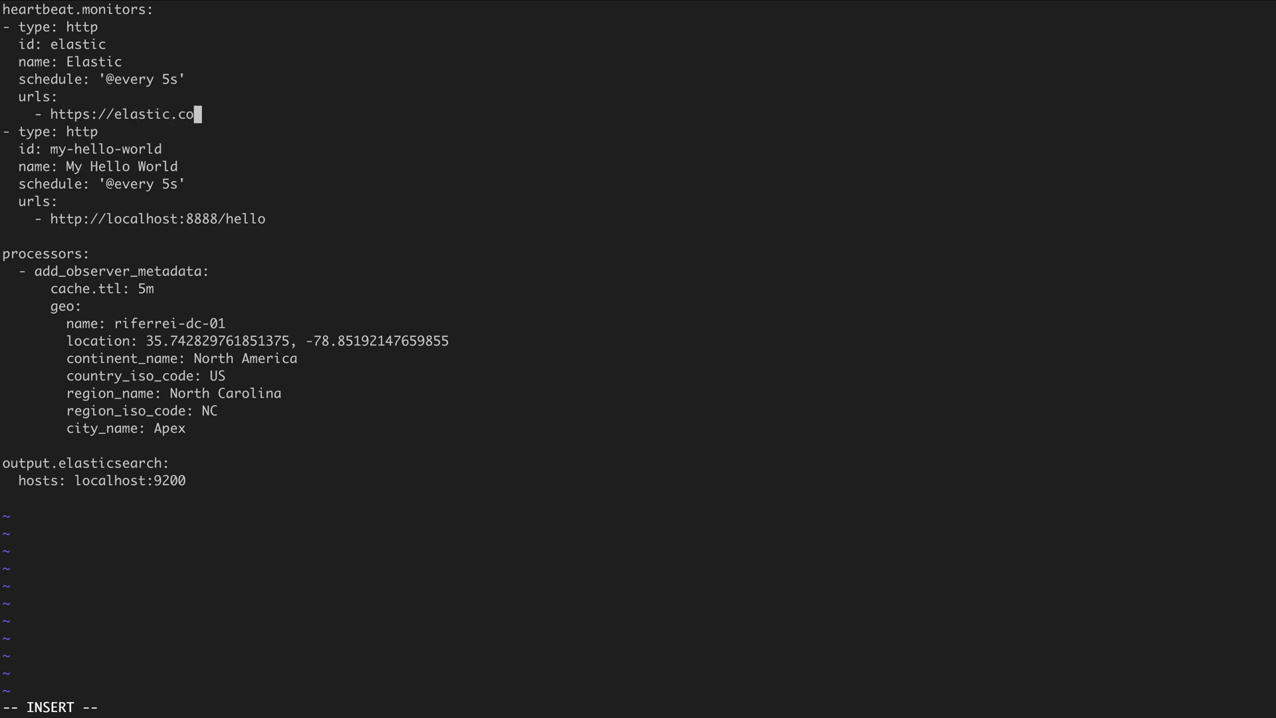
pyautogui.press('Left')
pyautogui.press('Left')
pyautogui.press('Left')
pyautogui.press('Left')
pyautogui.press('Left')
pyautogui.press('Left')
pyautogui.press('Left')
pyautogui.press('Left')
pyautogui.press('Left')
pyautogui.press('Left')
pyautogui.press('Left')
pyautogui.press('Left')
pyautogui.press('Right')
pyautogui.press('Right')
pyautogui.press('Left')
pyautogui.press('Right')
pyautogui.press('Right')
pyautogui.press('Left')
pyautogui.press('Left')
pyautogui.press('Left')
pyautogui.press('Right')
pyautogui.press('Right')
pyautogui.press('Right')
pyautogui.press('Right')
pyautogui.press('Delete')
pyautogui.write('/')
pyautogui.press('Left')
pyautogui.press('Left')
pyautogui.press('Left')
pyautogui.press('Left')
# Step: Check the URL around its colon and leave insert mode
pyautogui.press('Left')
pyautogui.press('Left')
pyautogui.press('Right')
pyautogui.press('Right')
pyautogui.press('Right')
pyautogui.press('Left')
pyautogui.press('Right')
pyautogui.press('Right')
pyautogui.press('Right')
pyautogui.press('Right')
pyautogui.press('Right')
pyautogui.press('Escape')
pyautogui.write(':wq')
# Step: Save myconfig.yml and run 'heartbeat-7.13.2-darwin-x86_64/heartbeat -c myconfig.yml -e'
pyautogui.press('Return')
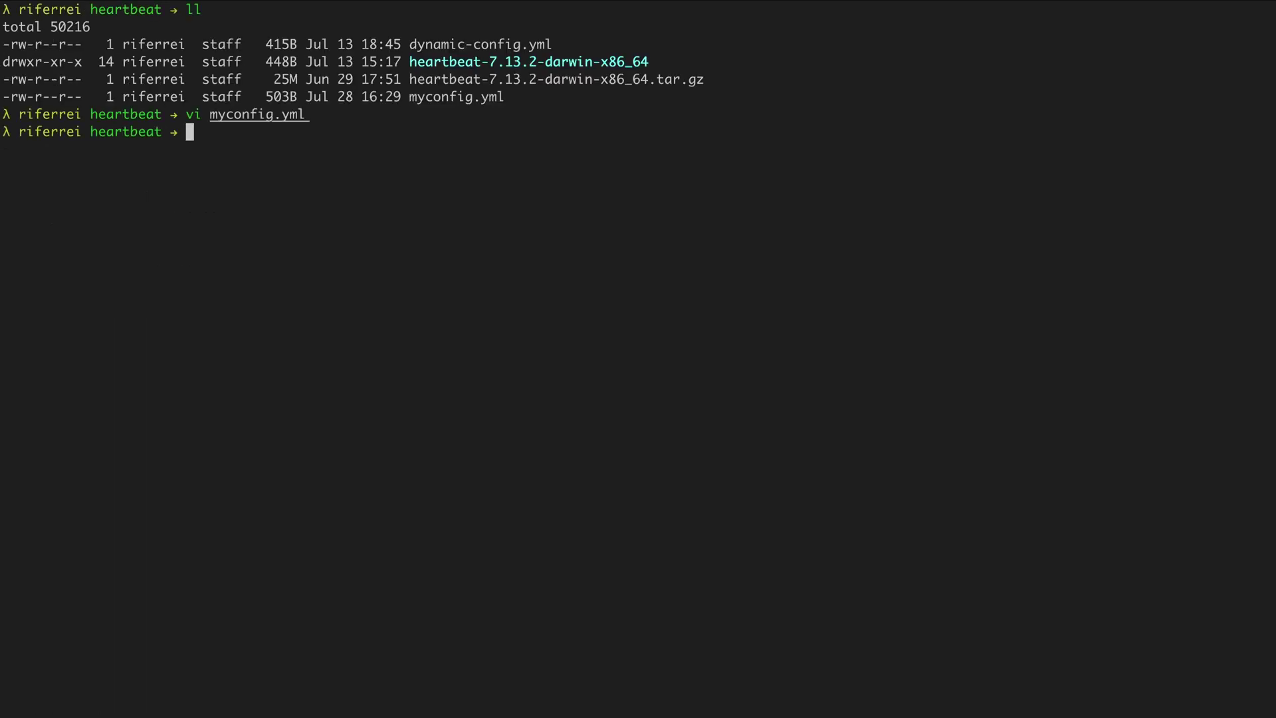
pyautogui.write('he')
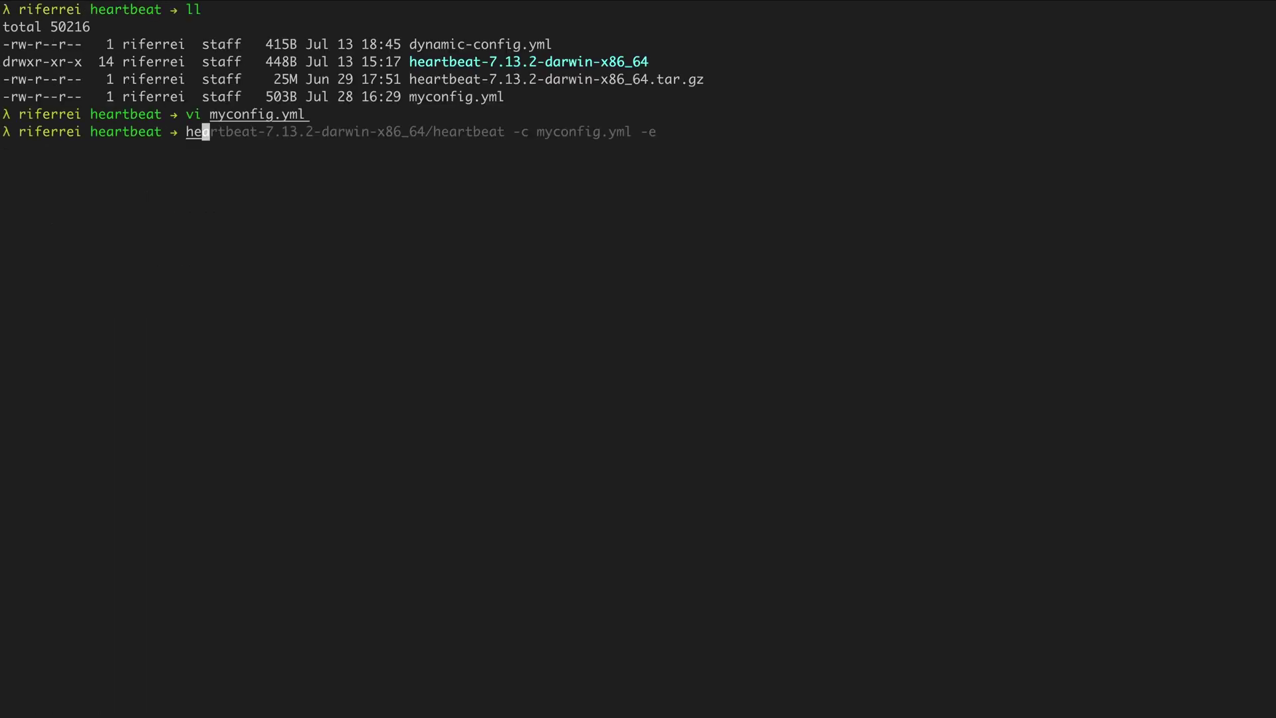
pyautogui.press('Right')
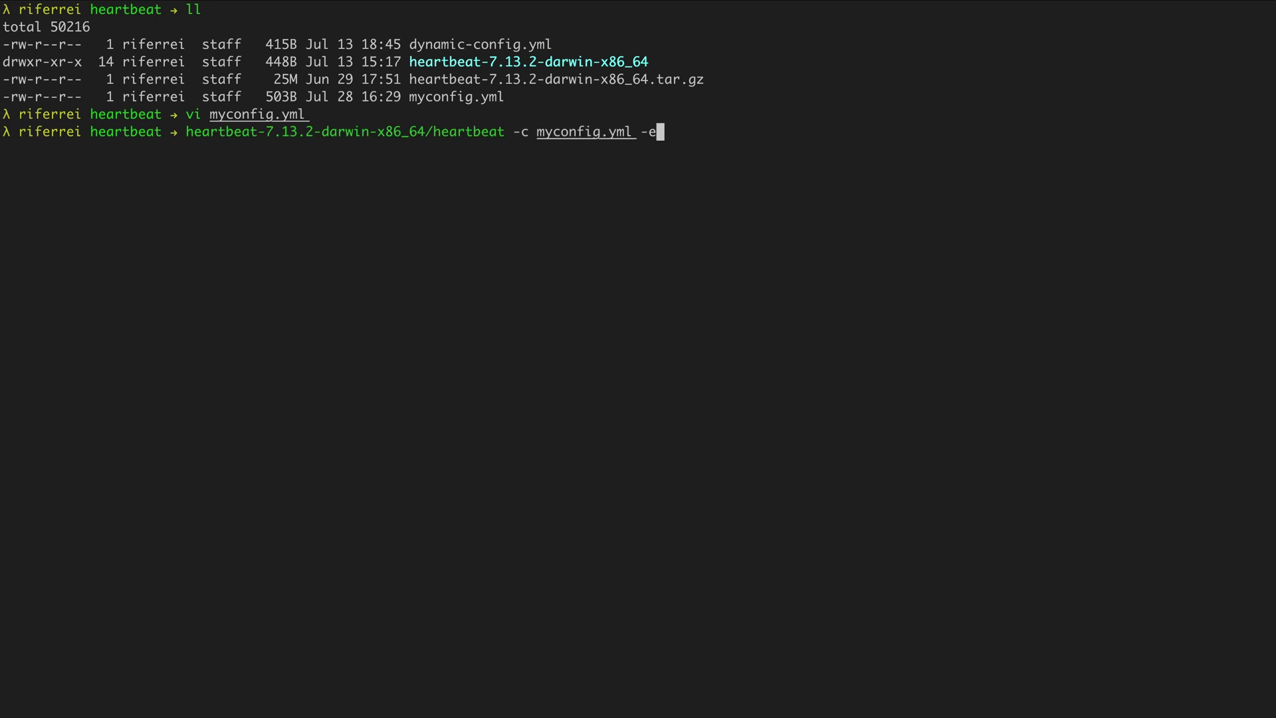
pyautogui.press('Left')
pyautogui.press('Left')
pyautogui.press('Left')
pyautogui.press('Left')
pyautogui.press('Left')
pyautogui.press('Left')
pyautogui.press('Left')
pyautogui.press('Left')
pyautogui.press('Left')
pyautogui.press('Left')
pyautogui.press('Right')
pyautogui.press('Left')
pyautogui.press('Left')
pyautogui.press('Right')
pyautogui.hotkey('ctrl', 'e')
pyautogui.press('Return')
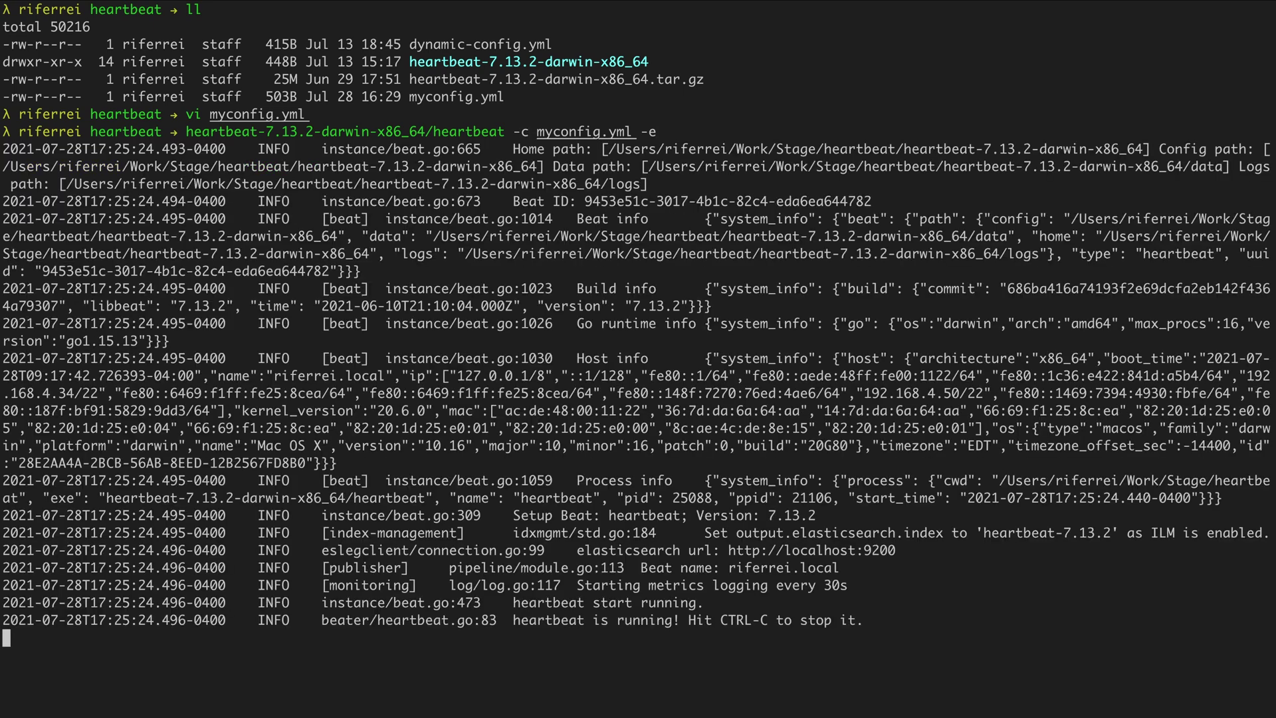